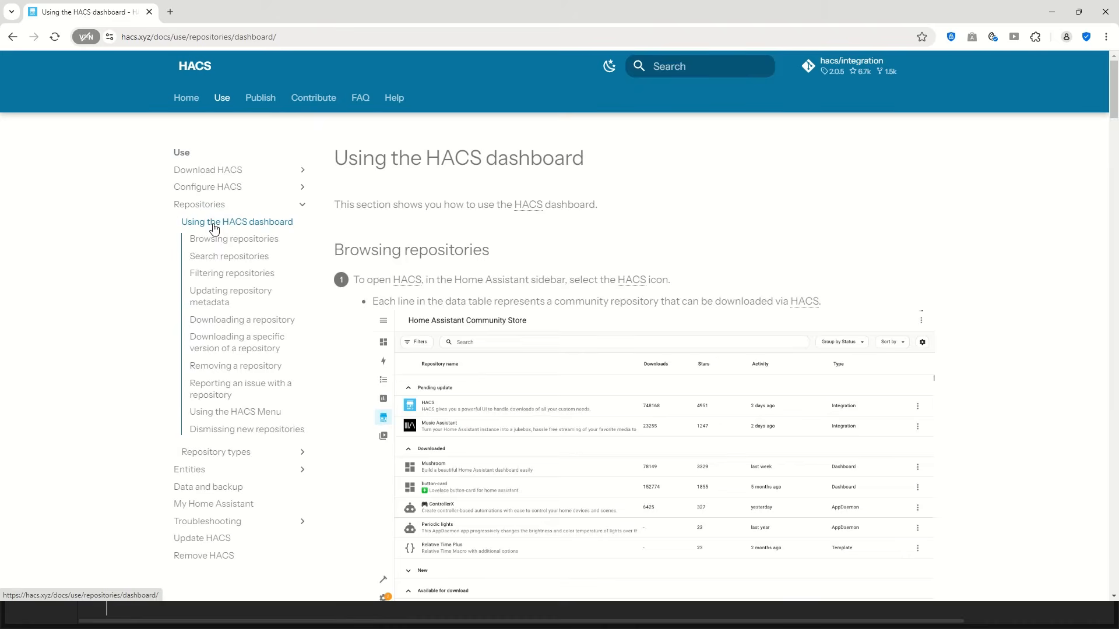
- Read through the HACS dashboard documentation page
{"action": "scroll", "coordinate": [541, 362], "scroll_direction": "down", "scroll_amount": 5}
{"action": "scroll", "coordinate": [542, 362], "scroll_direction": "down", "scroll_amount": 12}
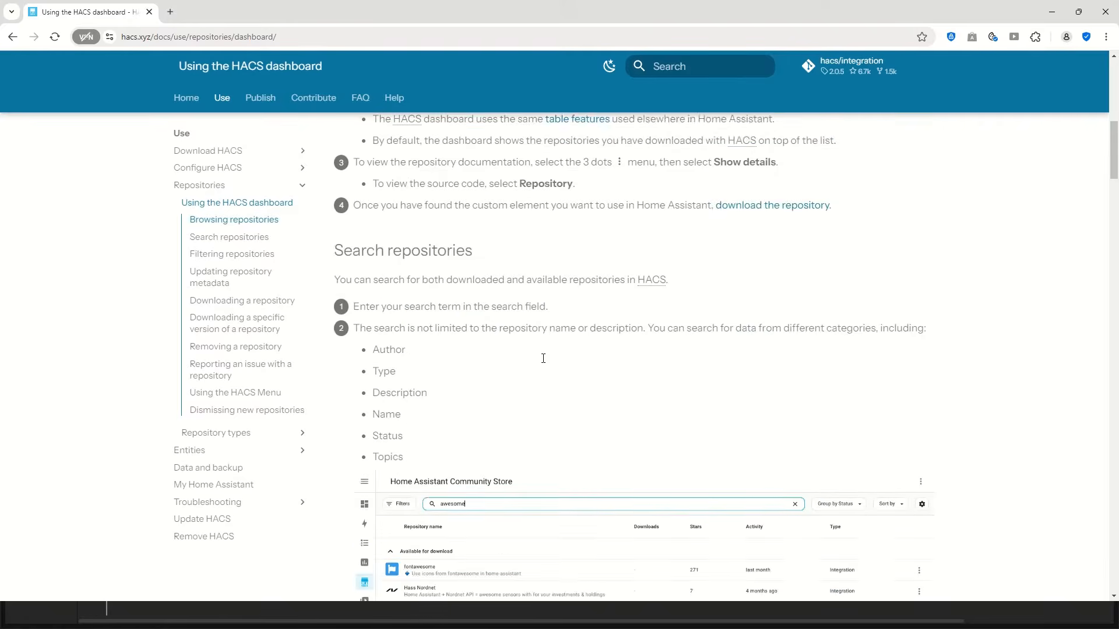
{"action": "scroll", "coordinate": [543, 359], "scroll_direction": "down", "scroll_amount": 15}
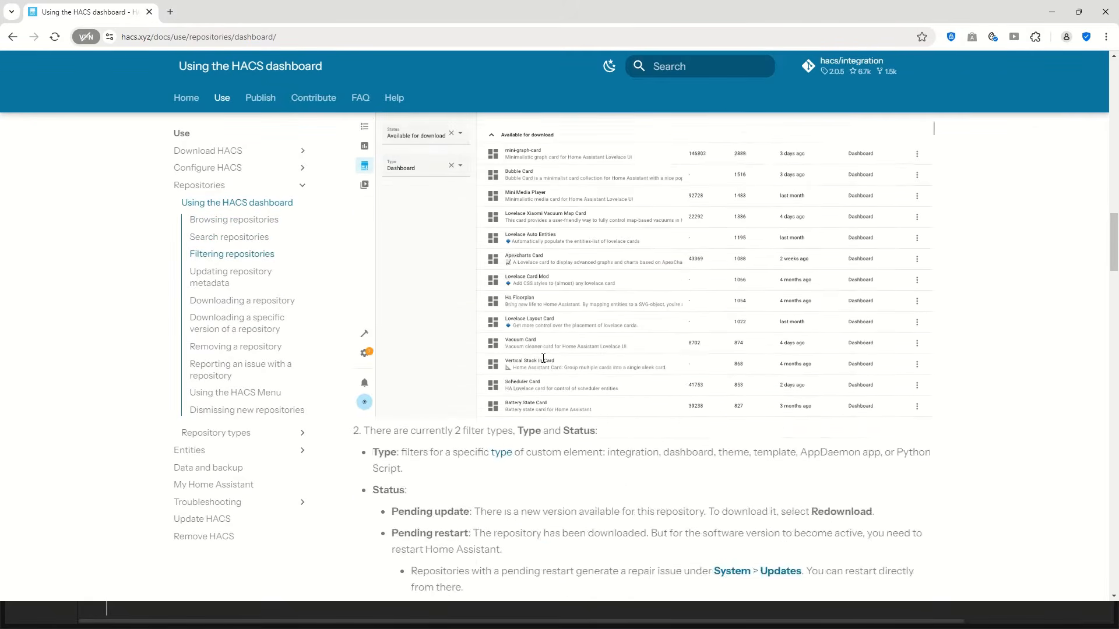
{"action": "scroll", "coordinate": [543, 358], "scroll_direction": "down", "scroll_amount": 15}
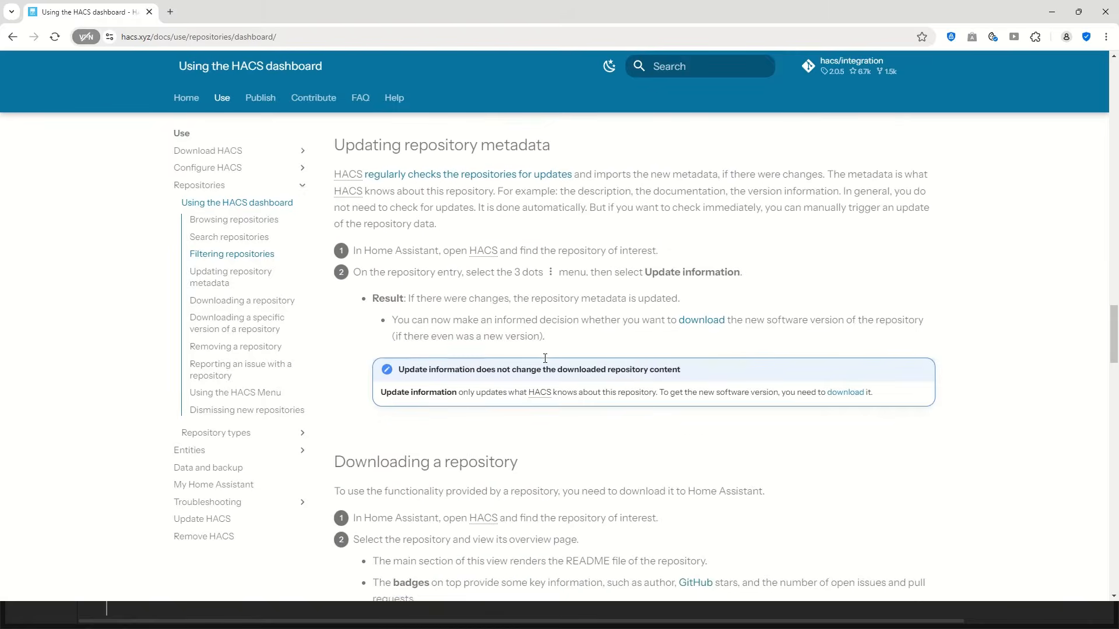
{"action": "scroll", "coordinate": [547, 362], "scroll_direction": "down", "scroll_amount": 15}
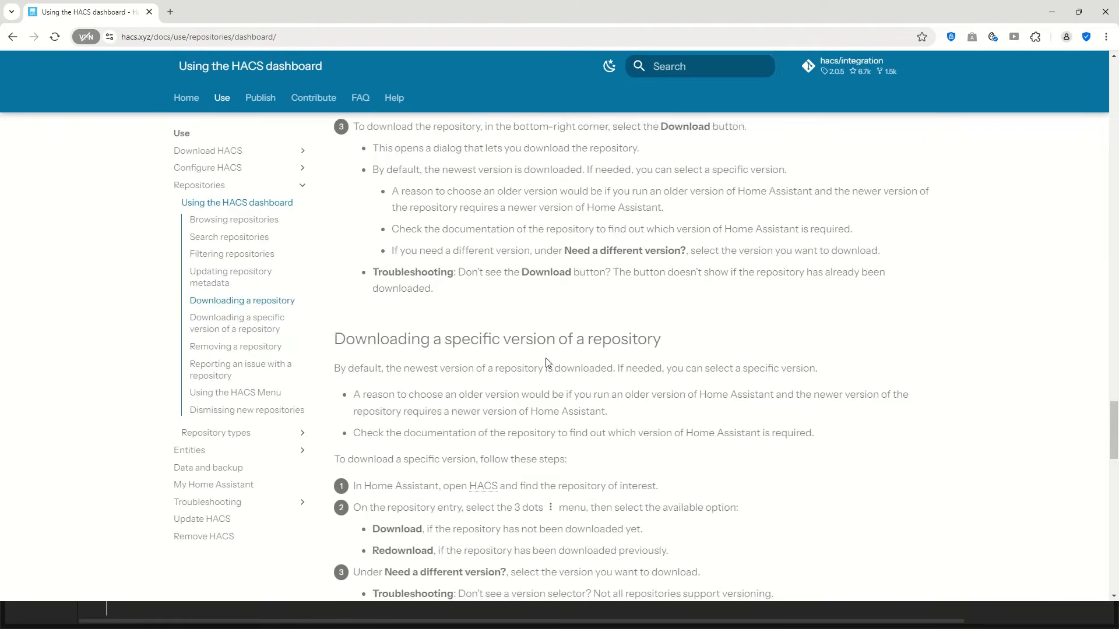
{"action": "scroll", "coordinate": [548, 363], "scroll_direction": "down", "scroll_amount": 12}
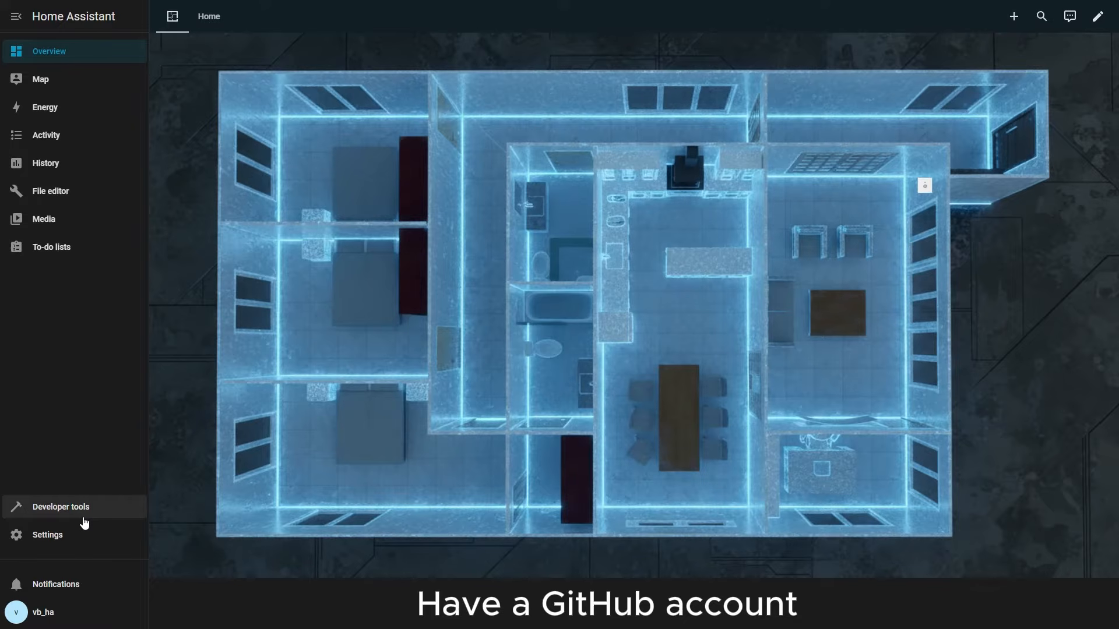
- Open the add-on store from Settings and search it for "term"
{"action": "left_click", "coordinate": [42, 543]}
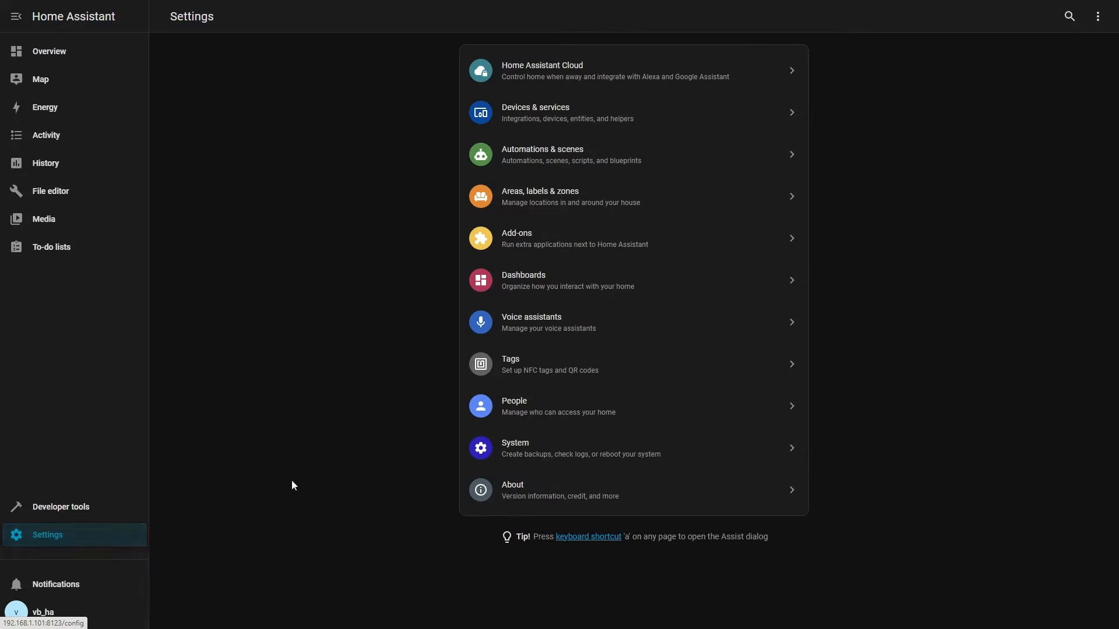
{"action": "left_click", "coordinate": [517, 241]}
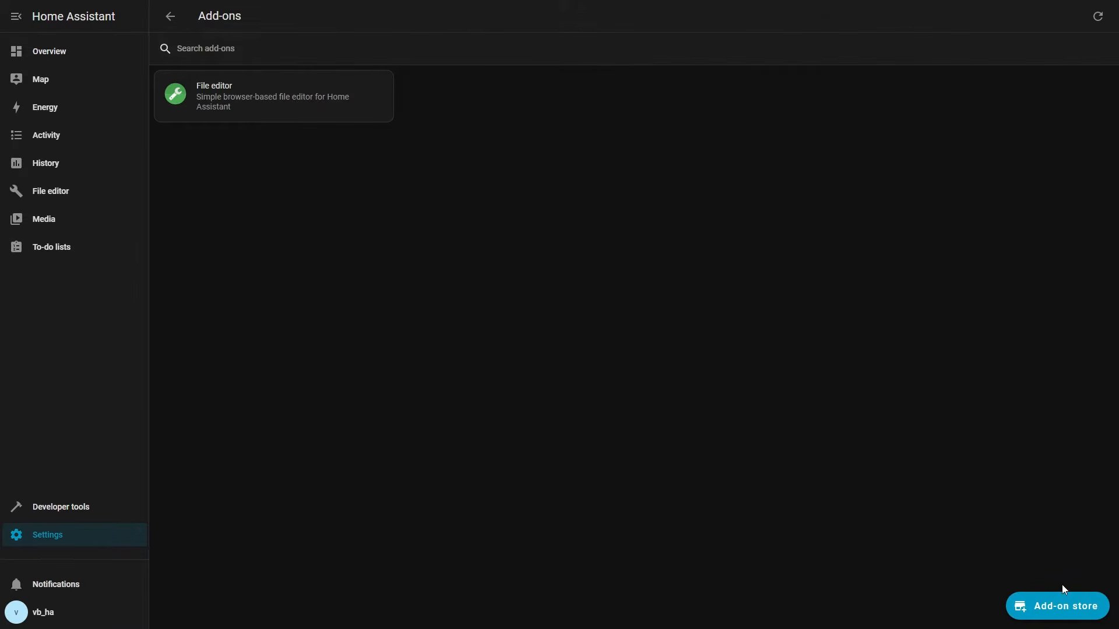
{"action": "left_click", "coordinate": [1066, 609]}
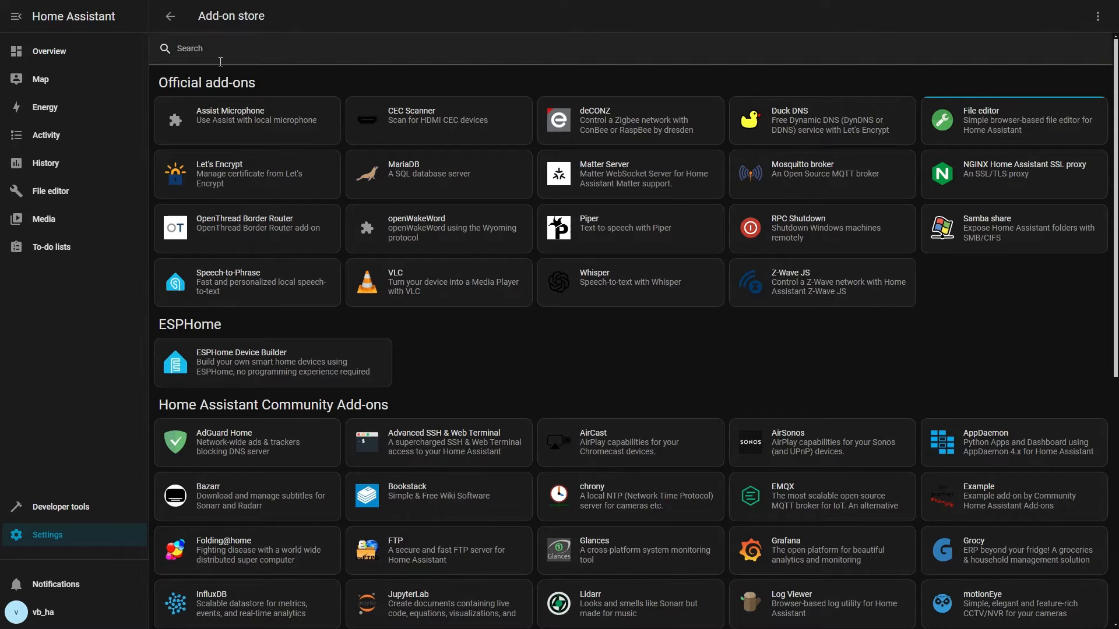
{"action": "left_click", "coordinate": [222, 56]}
{"action": "type", "text": "term"}
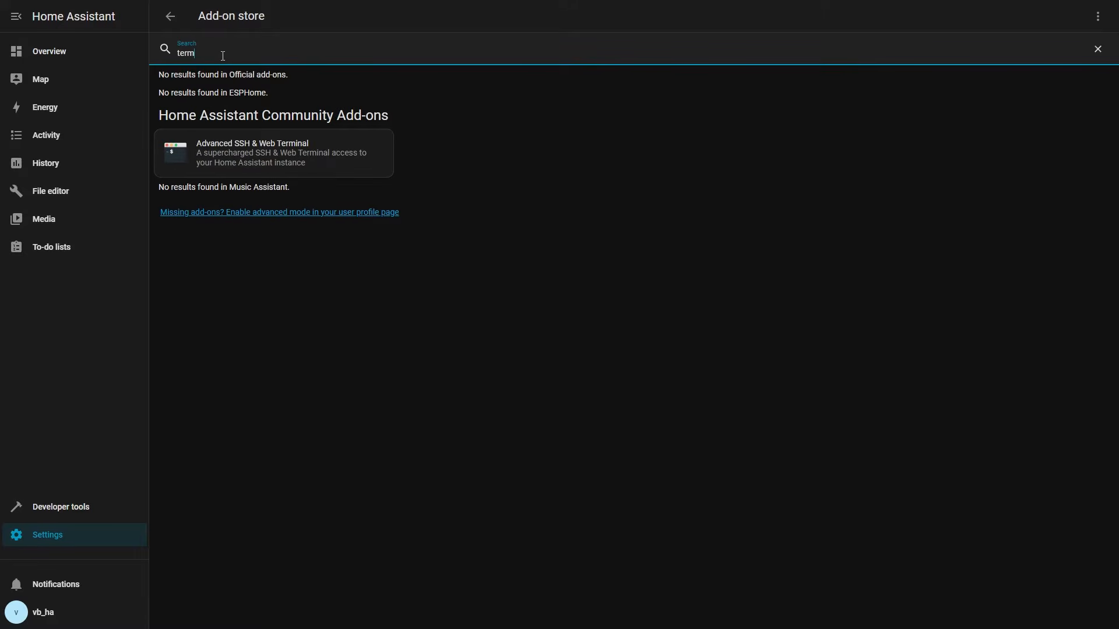
- Open the Advanced SSH & Web Terminal add-on, install it and start it
{"action": "left_click", "coordinate": [249, 163]}
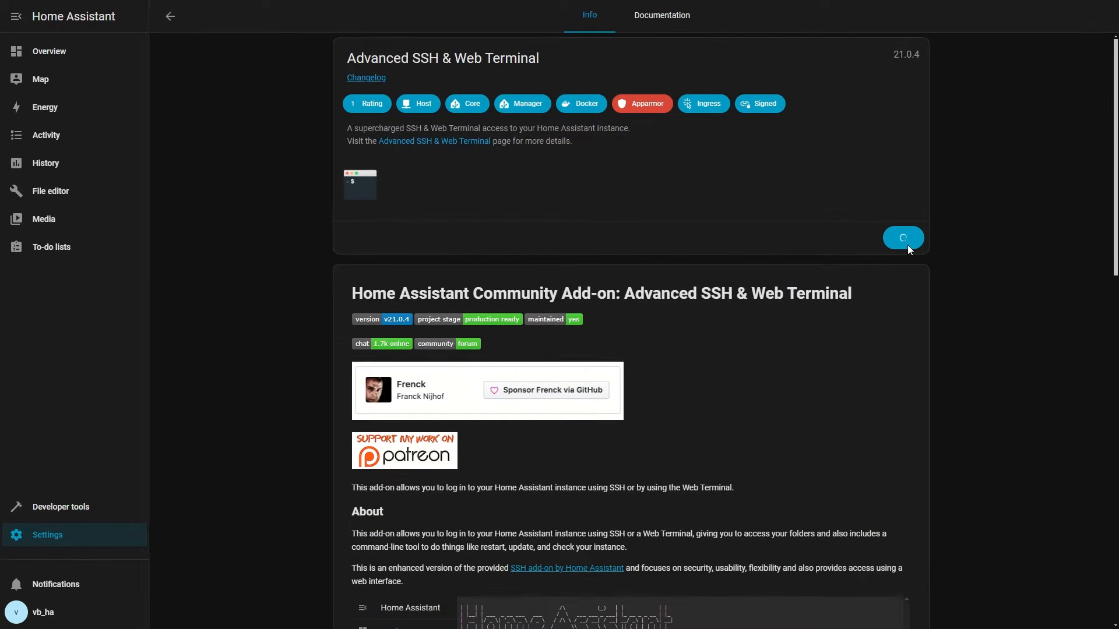
{"action": "left_click", "coordinate": [643, 290]}
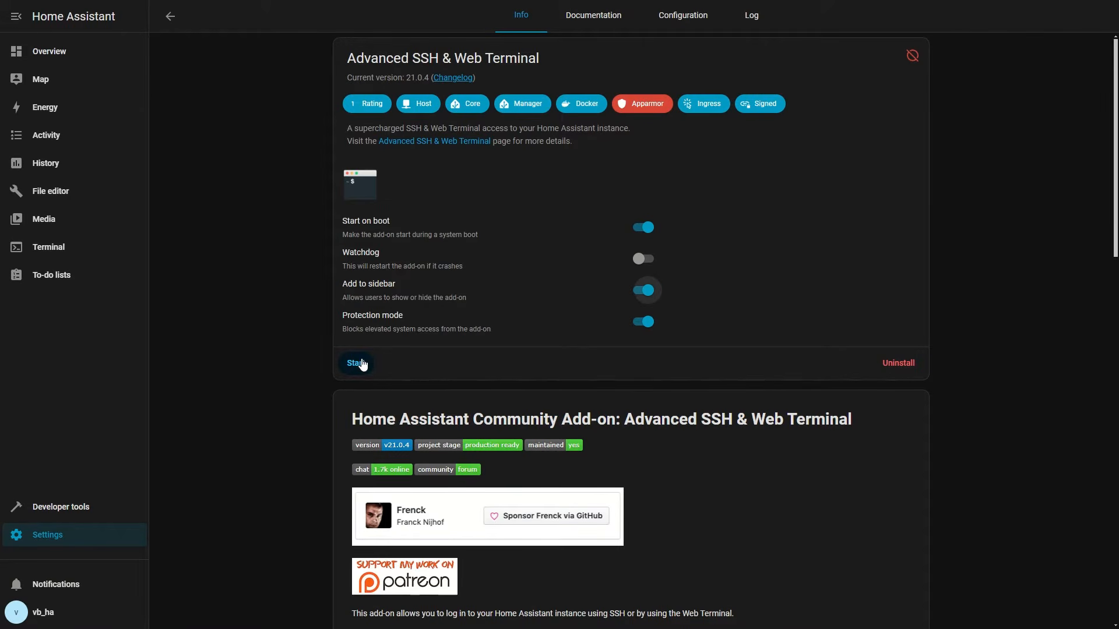
{"action": "left_click", "coordinate": [357, 363]}
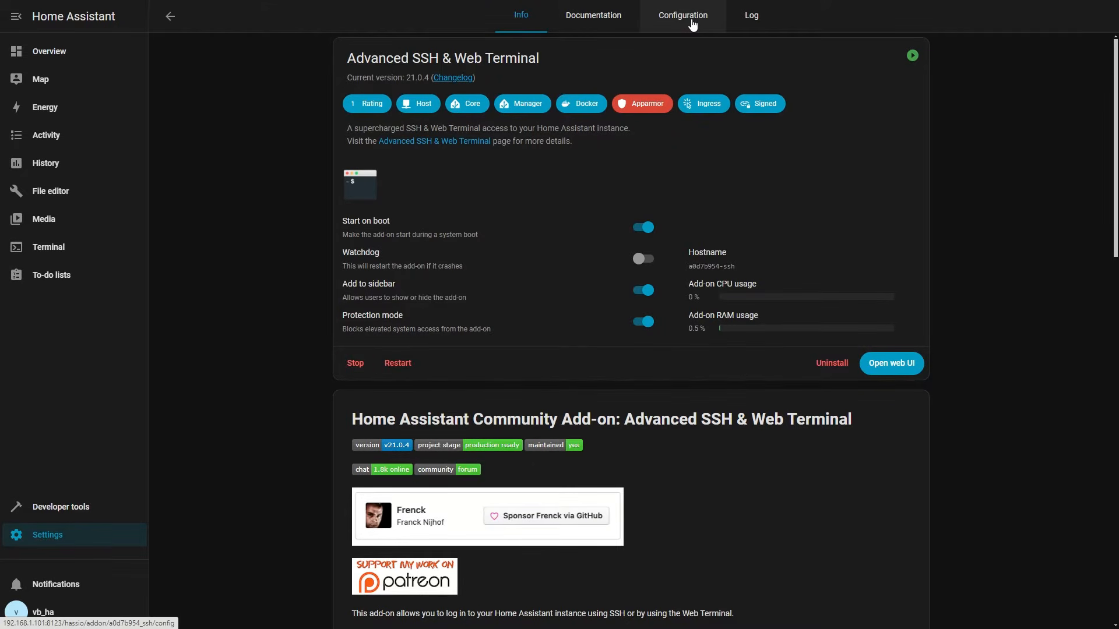
- Review the add-on's configuration options in YAML mode, then return to its info page
{"action": "left_click", "coordinate": [692, 25]}
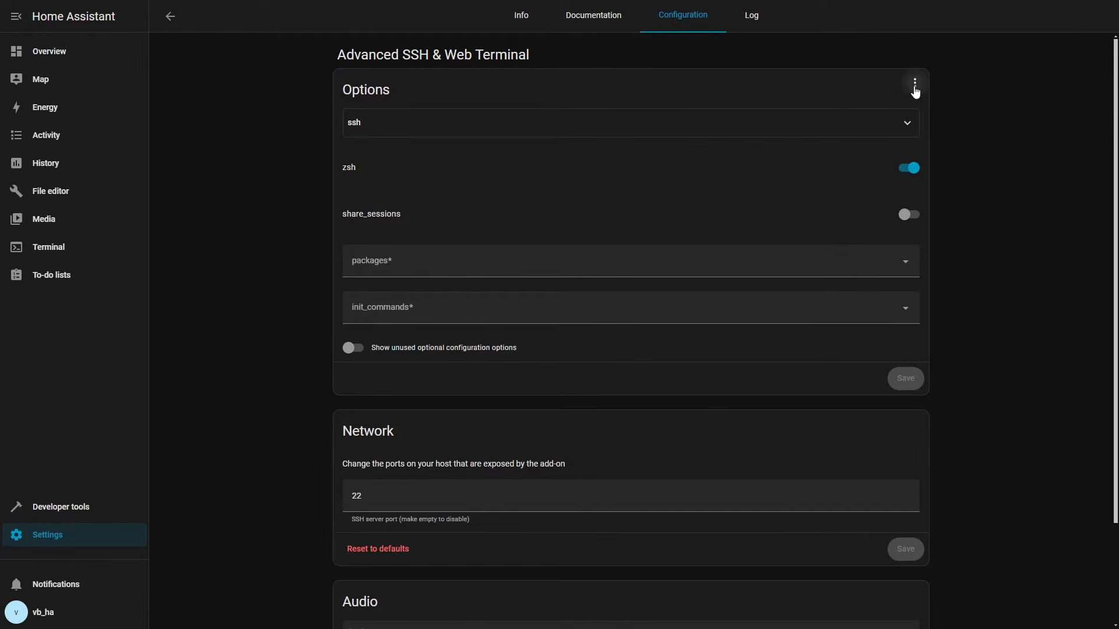
{"action": "left_click", "coordinate": [914, 83]}
{"action": "left_click", "coordinate": [935, 120]}
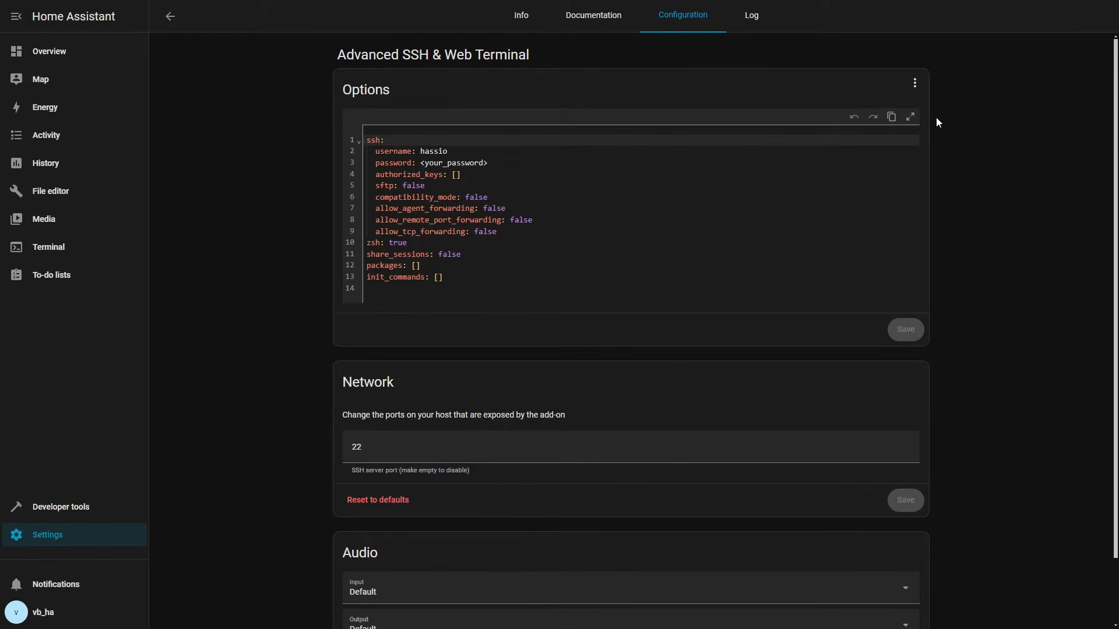
{"action": "left_click", "coordinate": [422, 163]}
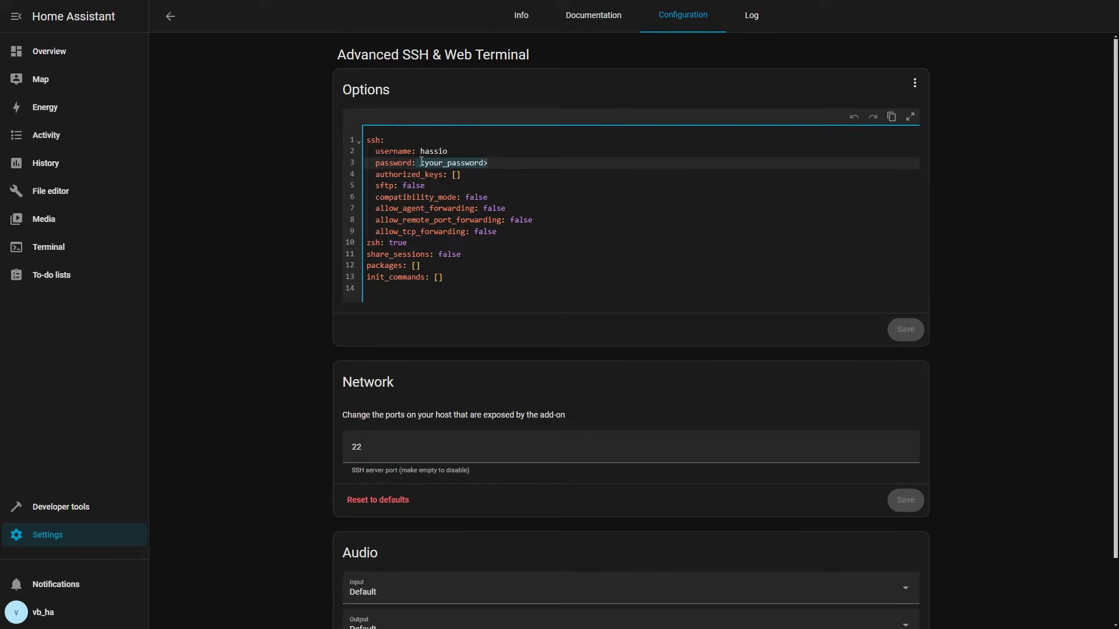
{"action": "left_click", "coordinate": [522, 16]}
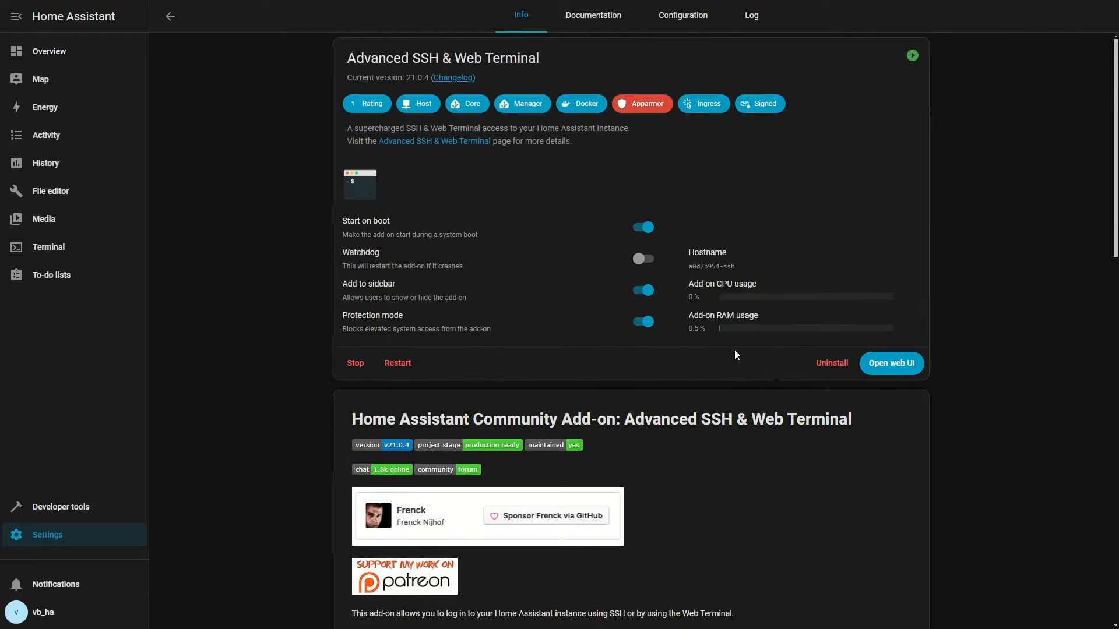
{"action": "left_click", "coordinate": [892, 363]}
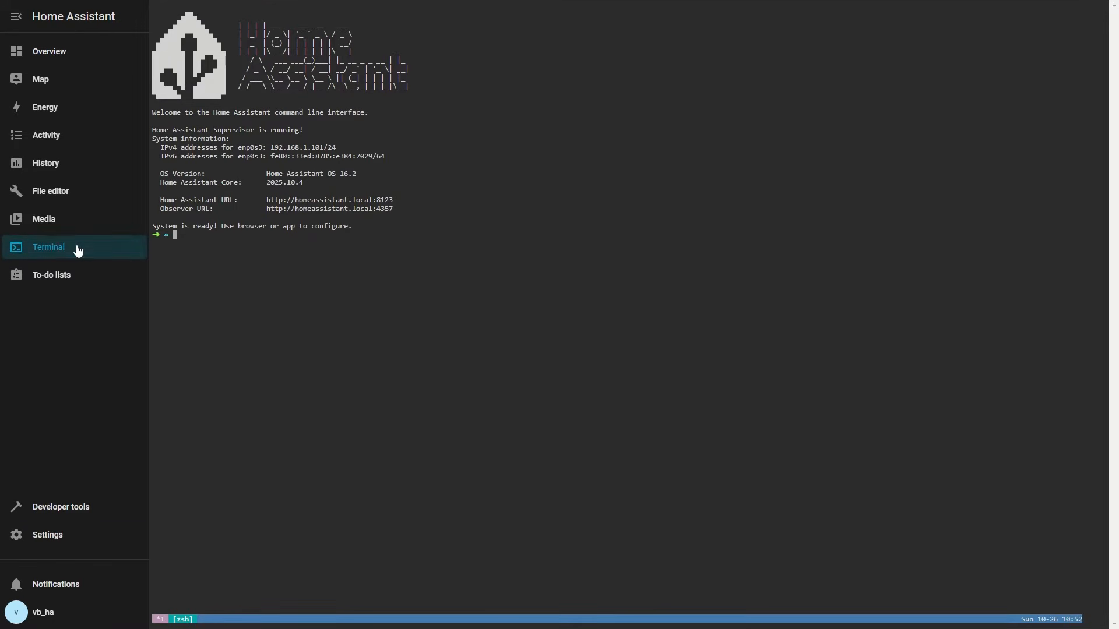
{"action": "right_click", "coordinate": [174, 234]}
{"action": "left_click", "coordinate": [196, 350]}
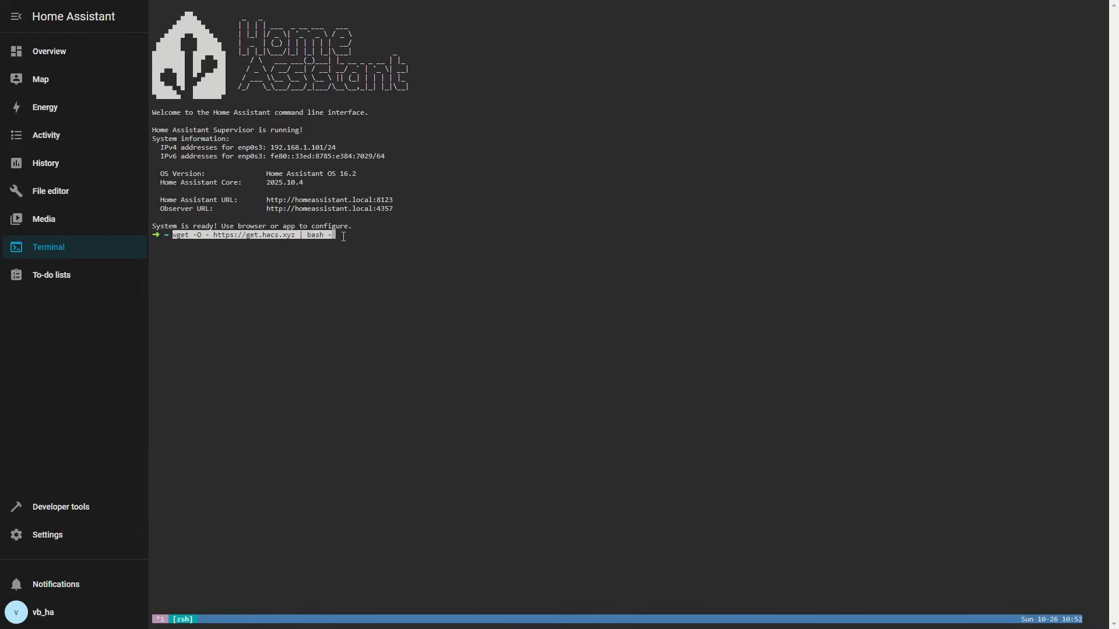
{"action": "key", "text": "Return"}
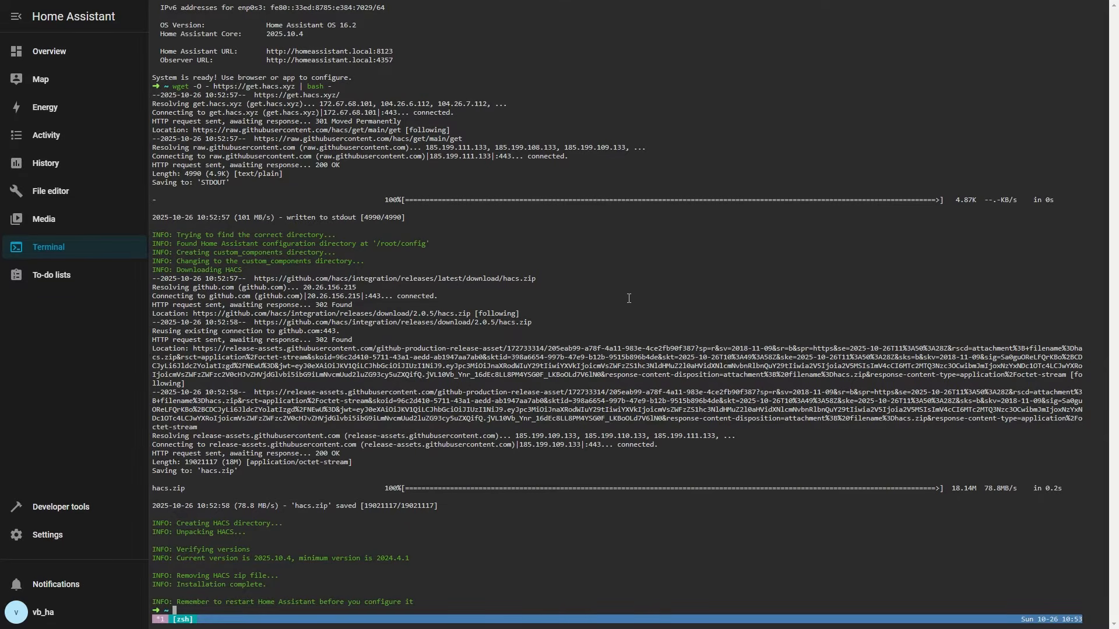
- Restart Home Assistant from the Settings page
{"action": "left_click", "coordinate": [59, 540]}
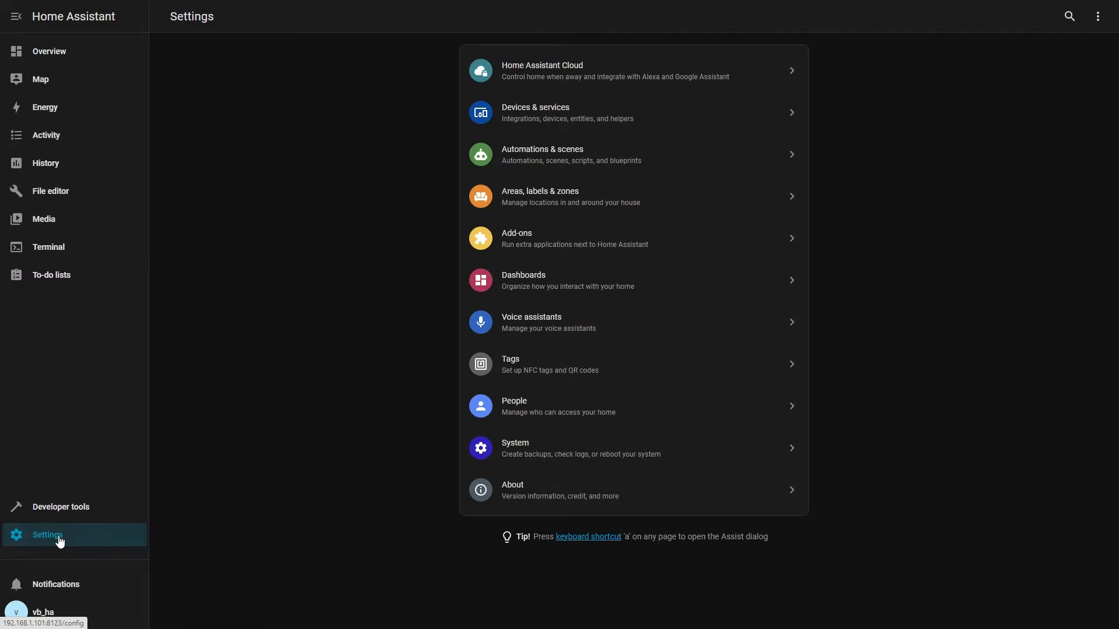
{"action": "left_click", "coordinate": [1098, 17]}
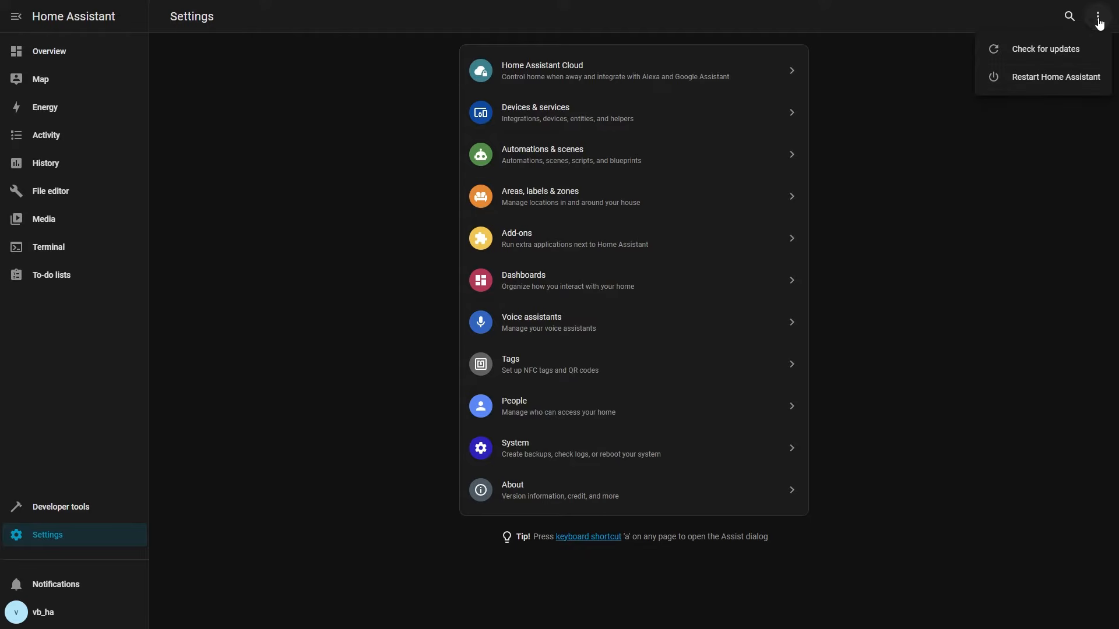
{"action": "left_click", "coordinate": [1054, 83]}
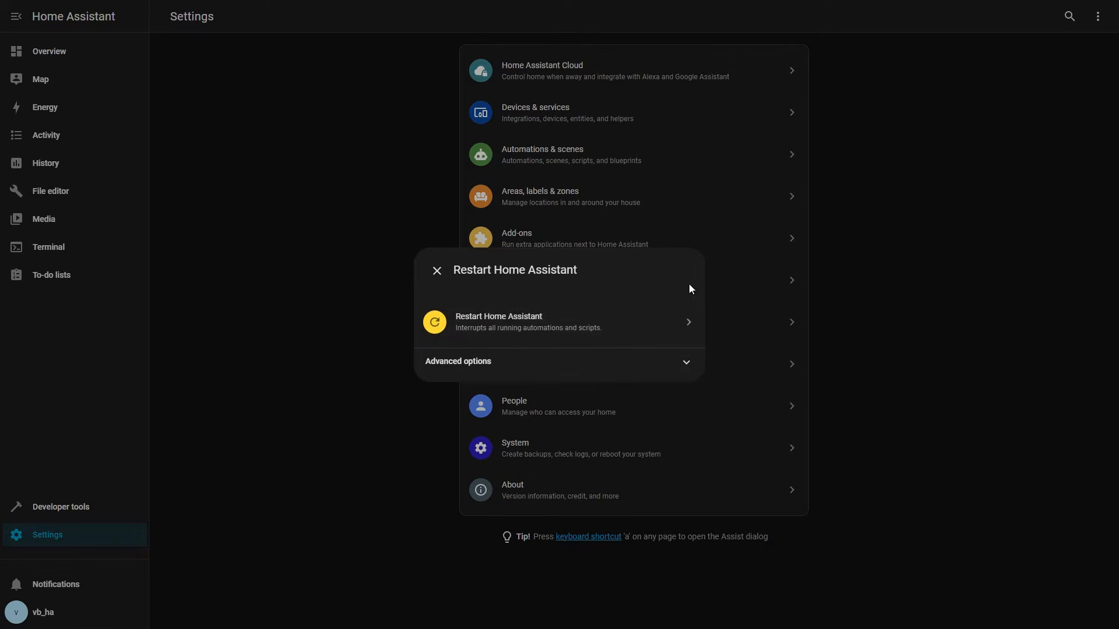
{"action": "left_click", "coordinate": [518, 335]}
{"action": "left_click", "coordinate": [645, 350]}
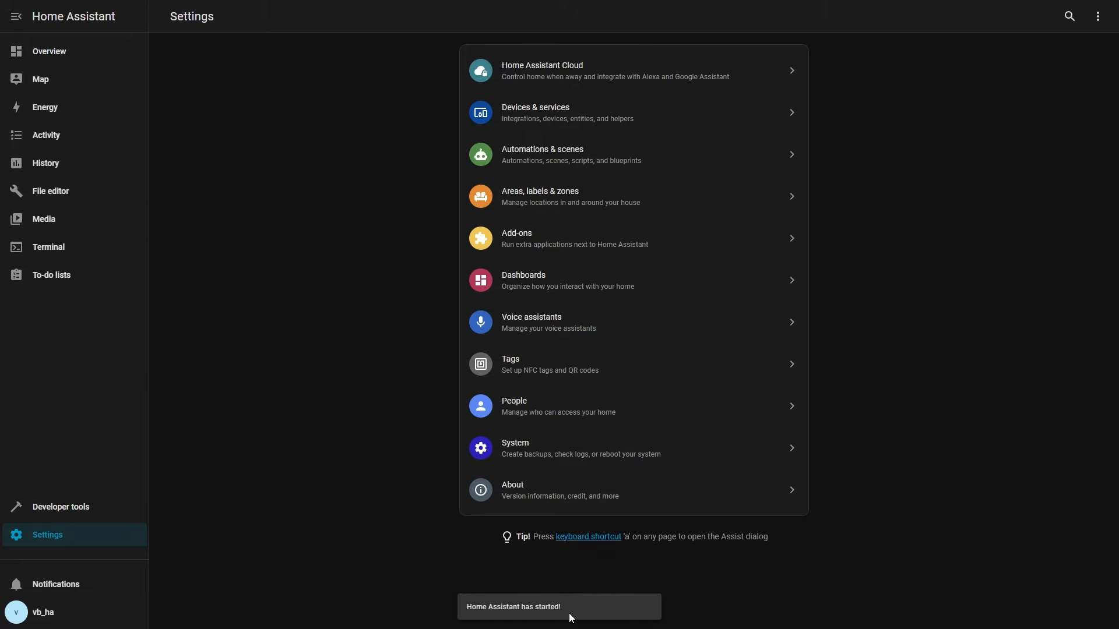
- Add a new integration in Devices & services, searching for and selecting HACS
{"action": "left_click", "coordinate": [547, 113]}
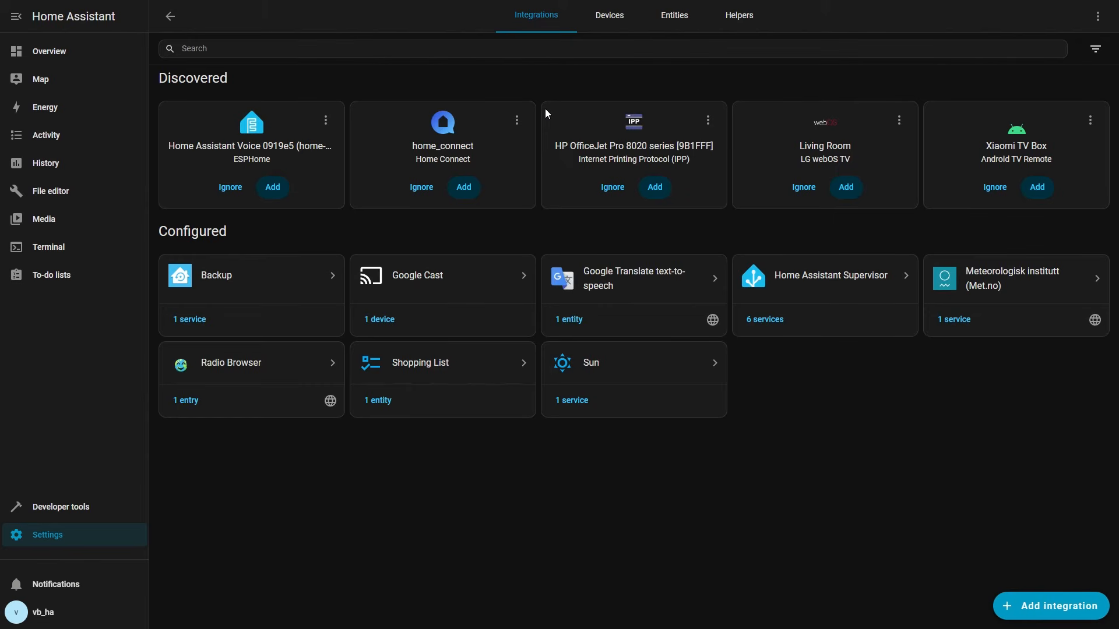
{"action": "left_click", "coordinate": [1054, 612]}
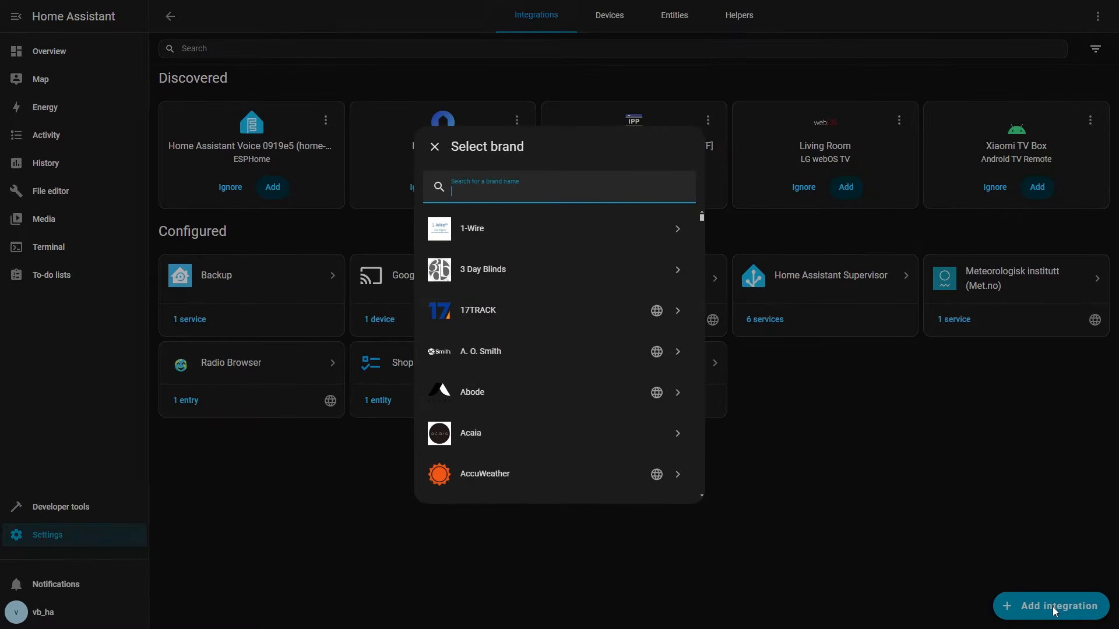
{"action": "type", "text": "hacs"}
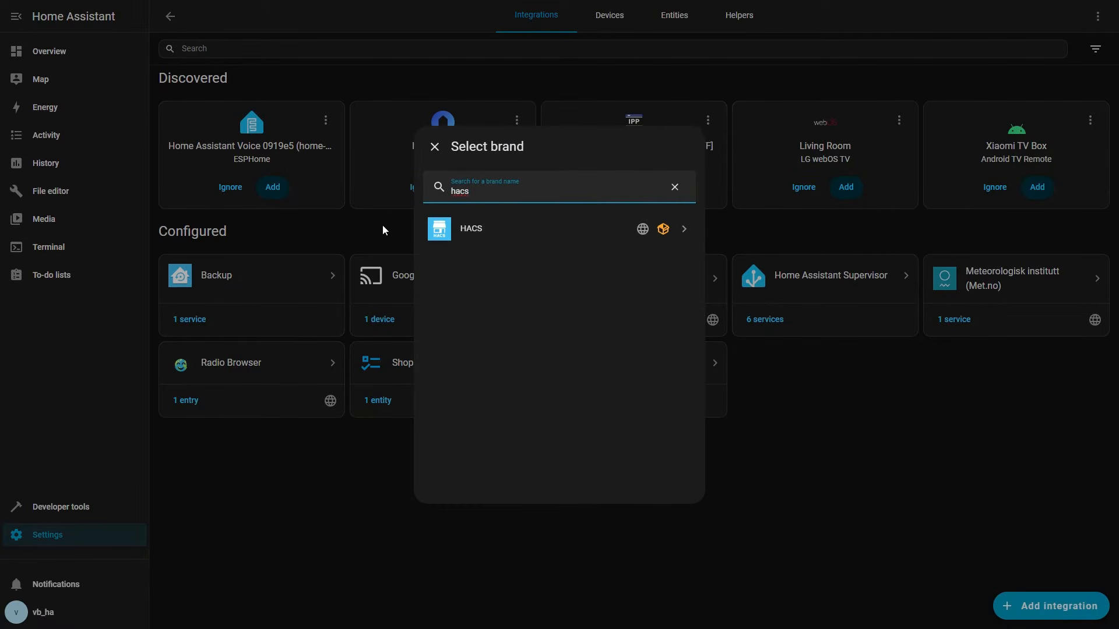
{"action": "left_click", "coordinate": [458, 231]}
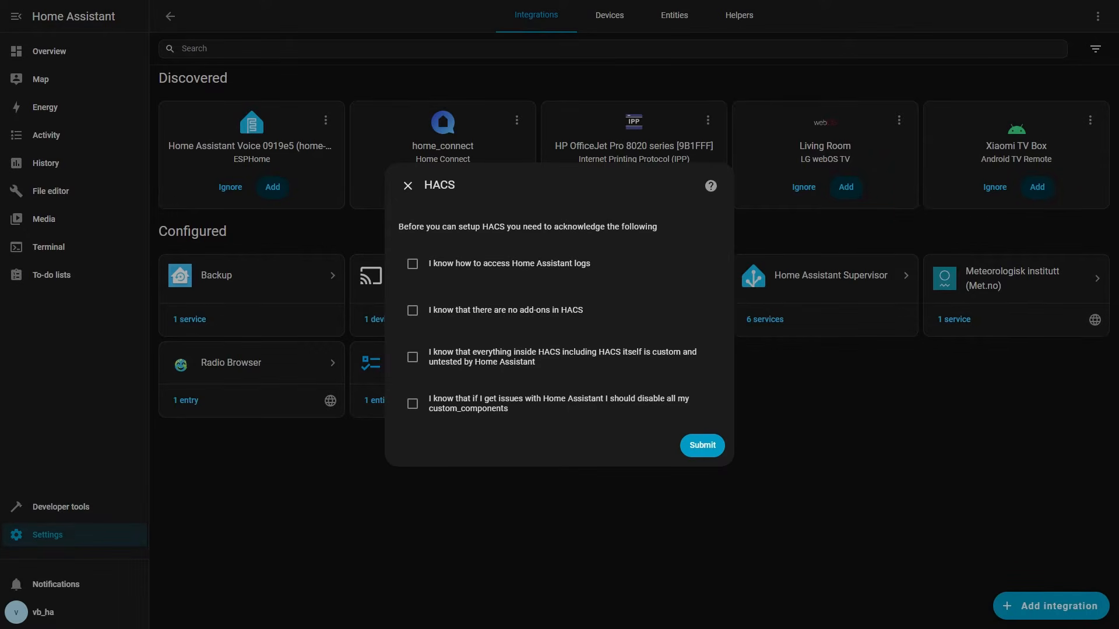
- Acknowledge all four HACS setup statements and submit the form
{"action": "left_click", "coordinate": [703, 448]}
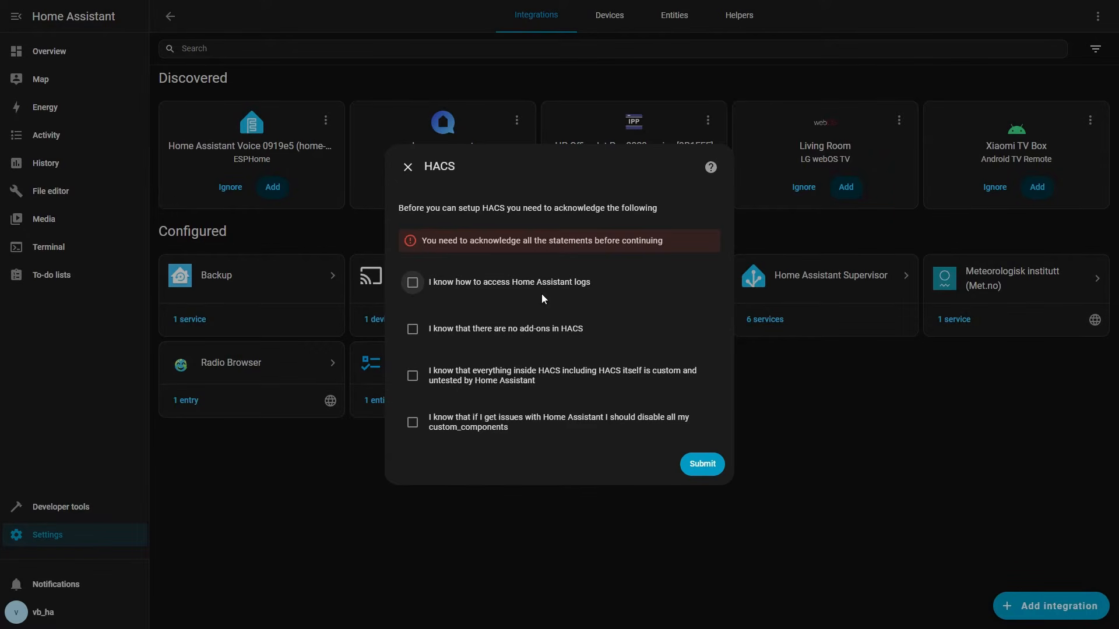
{"action": "left_click", "coordinate": [412, 282]}
{"action": "left_click", "coordinate": [412, 329]}
{"action": "left_click", "coordinate": [412, 376]}
{"action": "left_click", "coordinate": [412, 422]}
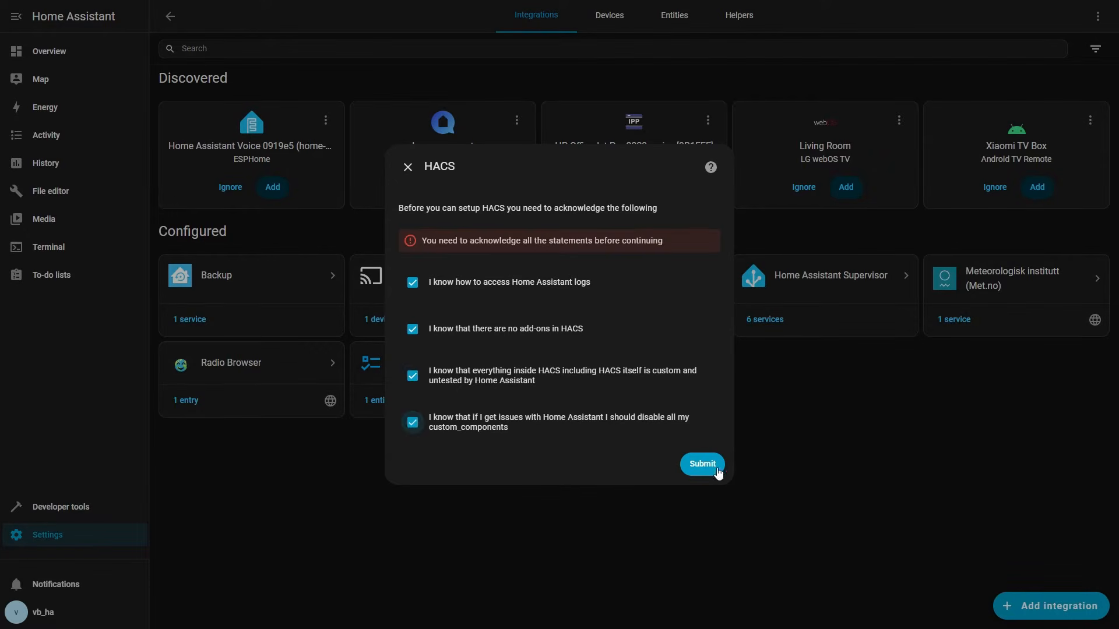
{"action": "left_click", "coordinate": [702, 464]}
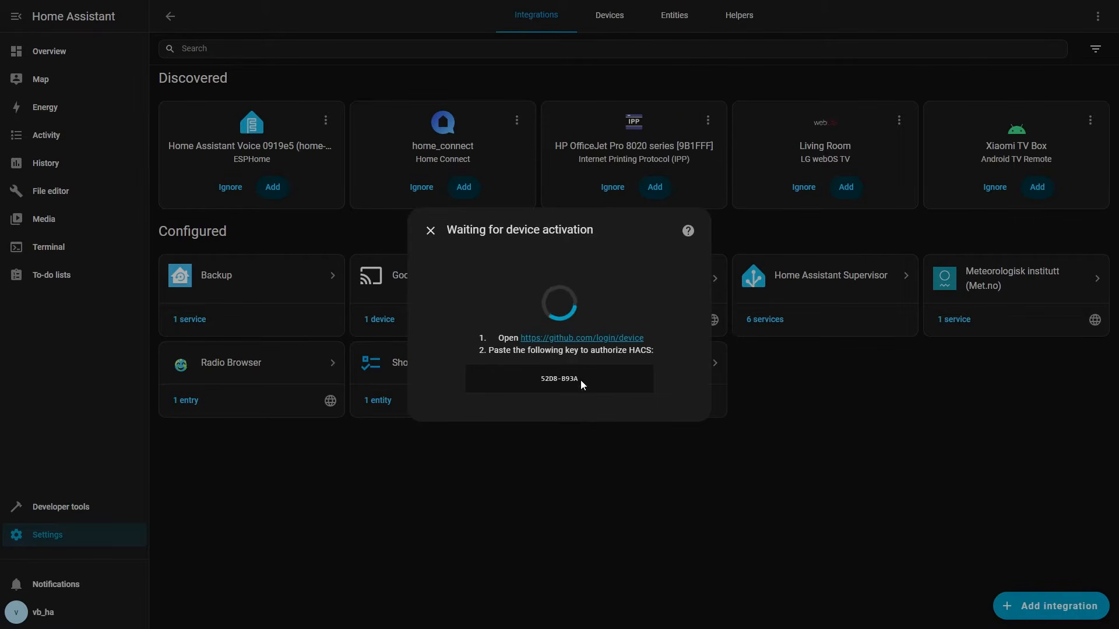
- Copy the HACS authorization key and open the GitHub device activation link
{"action": "left_click_drag", "start_coordinate": [580, 380], "coordinate": [542, 381]}
{"action": "left_click", "coordinate": [543, 381]}
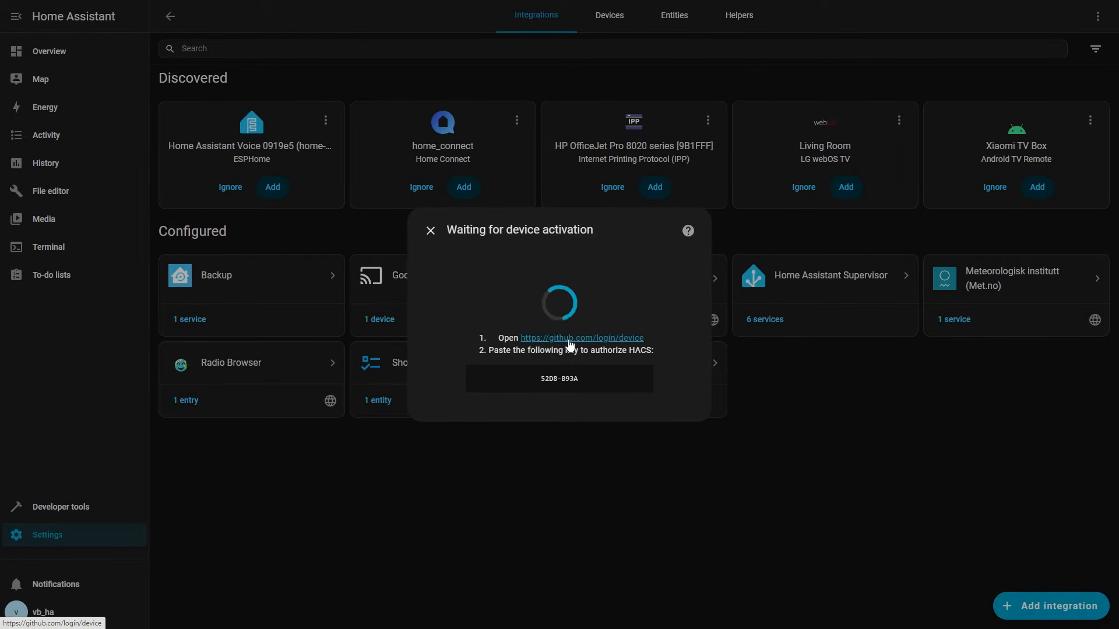
{"action": "left_click", "coordinate": [569, 342]}
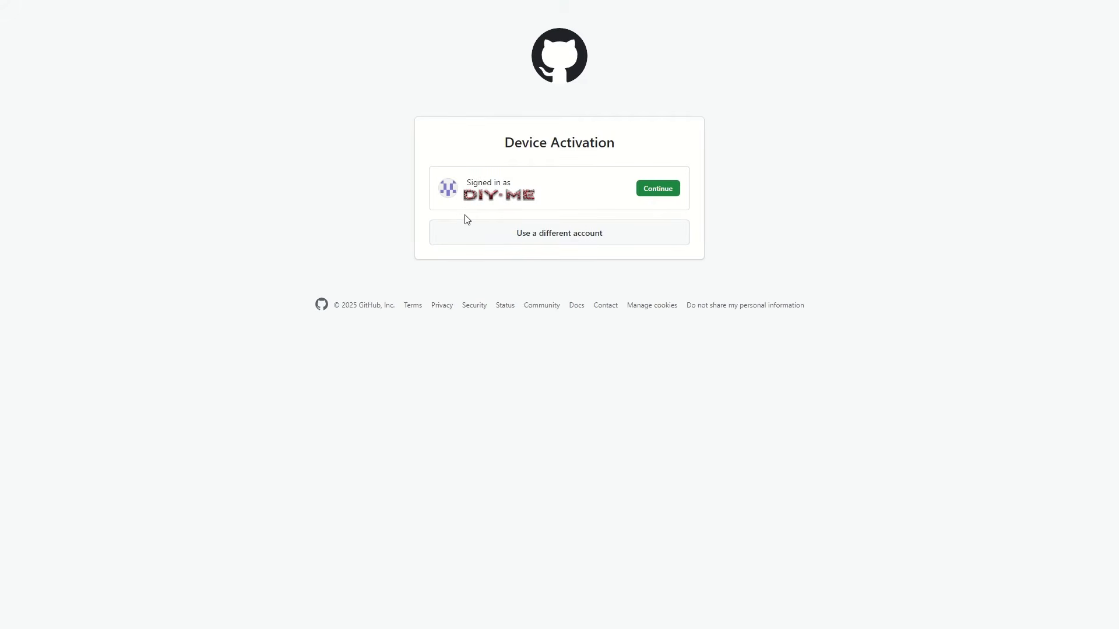
- Continue with the signed-in GitHub account, paste the device activation code and confirm it
{"action": "left_click", "coordinate": [667, 195]}
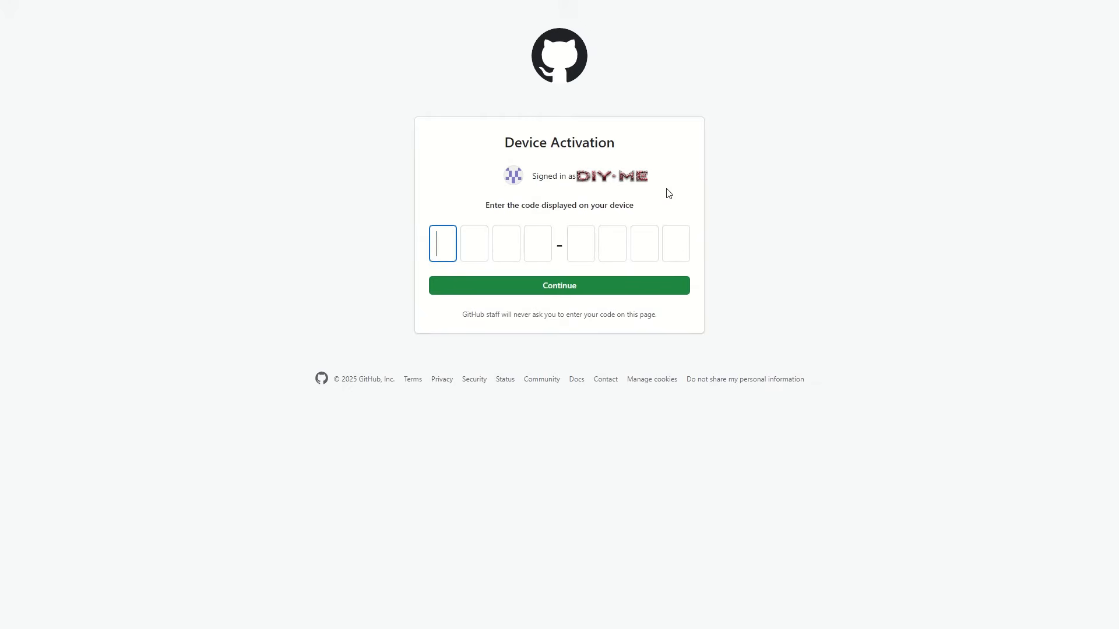
{"action": "left_click", "coordinate": [620, 502]}
{"action": "left_click", "coordinate": [445, 244]}
{"action": "type", "text": "52D8B93A"}
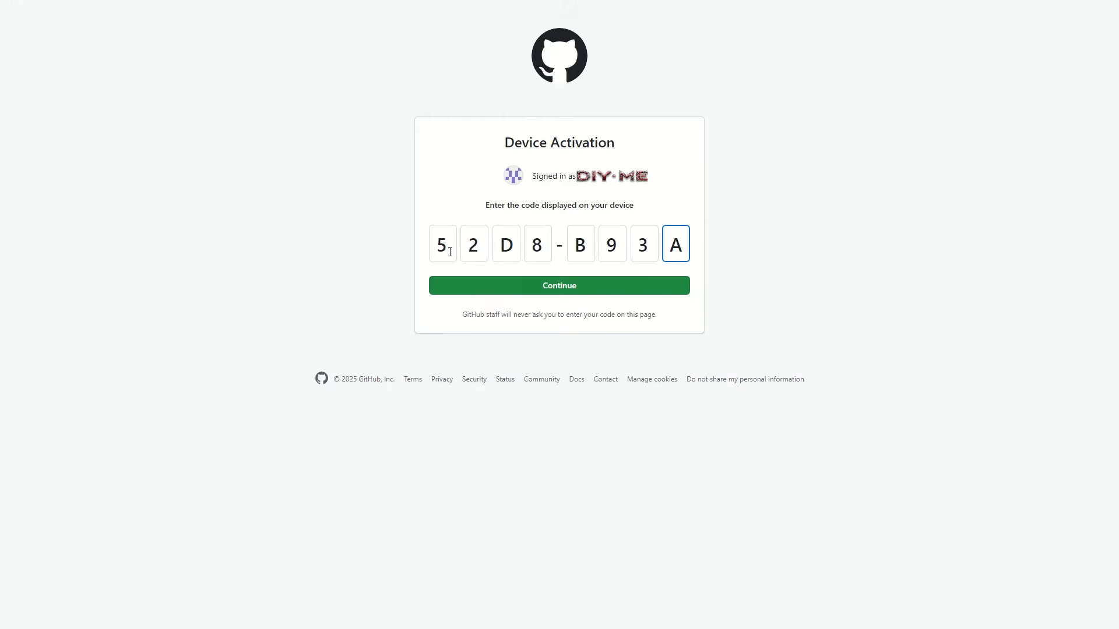
{"action": "left_click", "coordinate": [556, 289]}
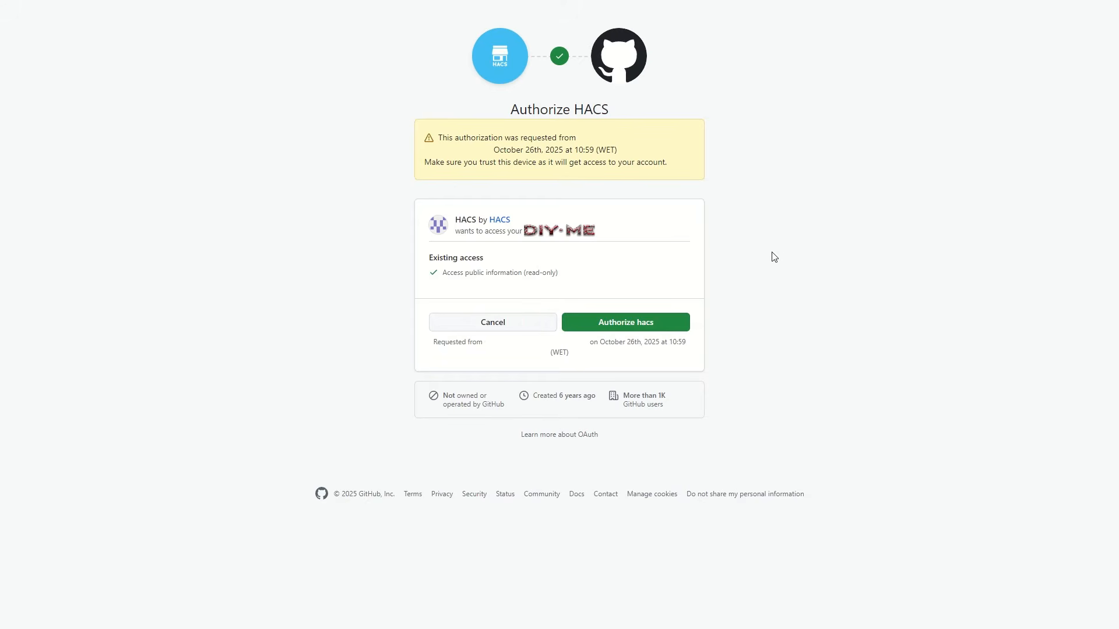
- Authorize HACS for the GitHub account, then finish creating the HACS device without assigning an area
{"action": "left_click", "coordinate": [640, 329]}
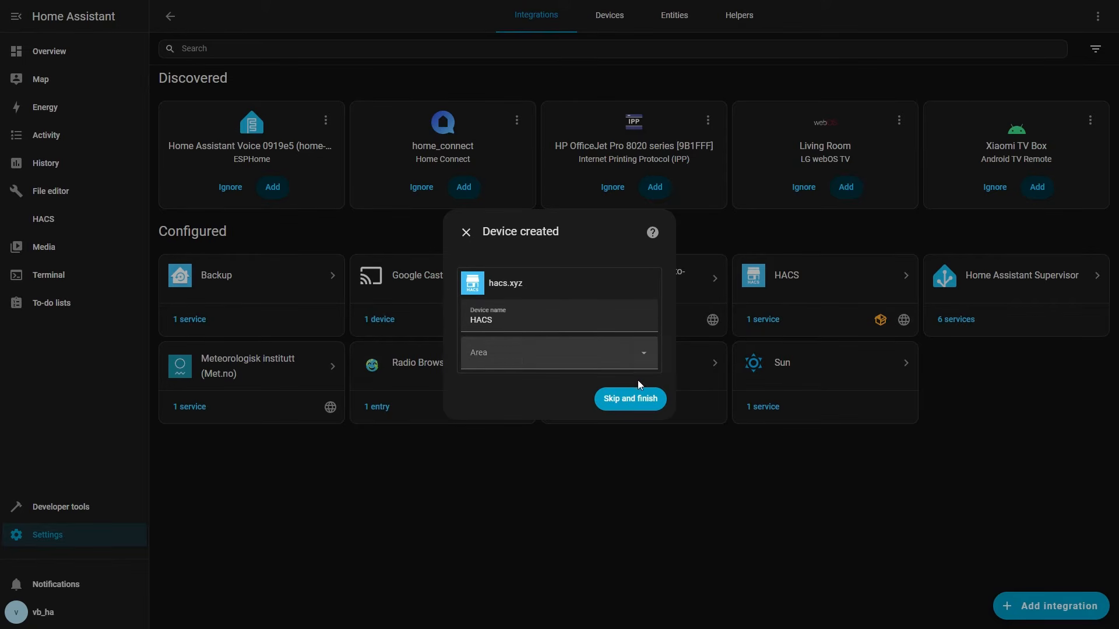
{"action": "left_click", "coordinate": [641, 402]}
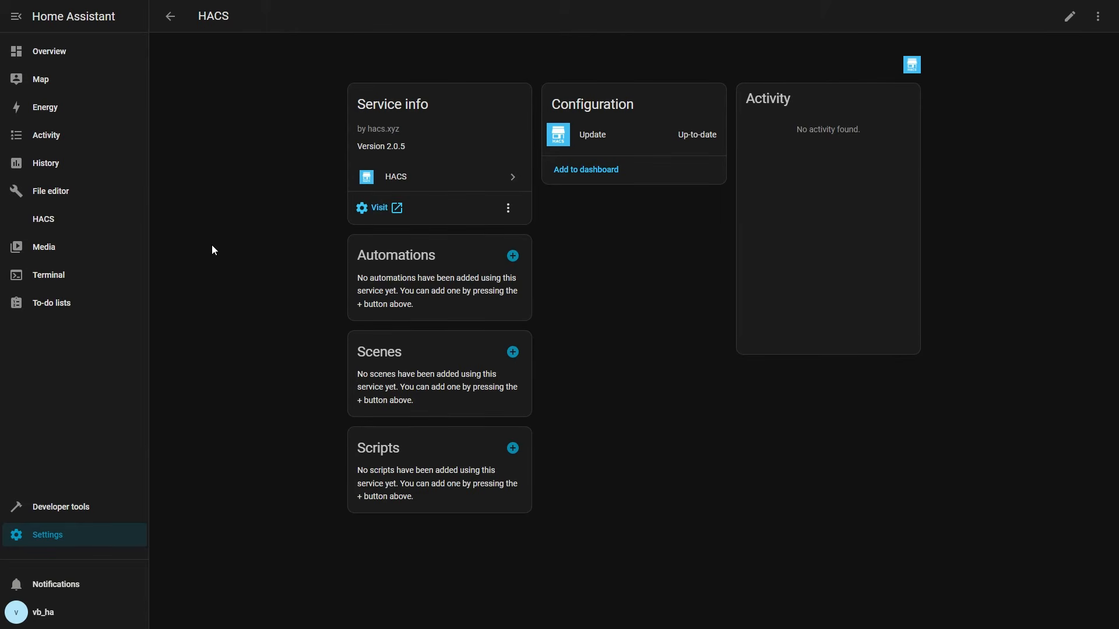
- Reload Home Assistant, open the HACS store, browse the available repositories and search them for card
{"action": "key", "text": "F5"}
{"action": "left_click", "coordinate": [53, 224]}
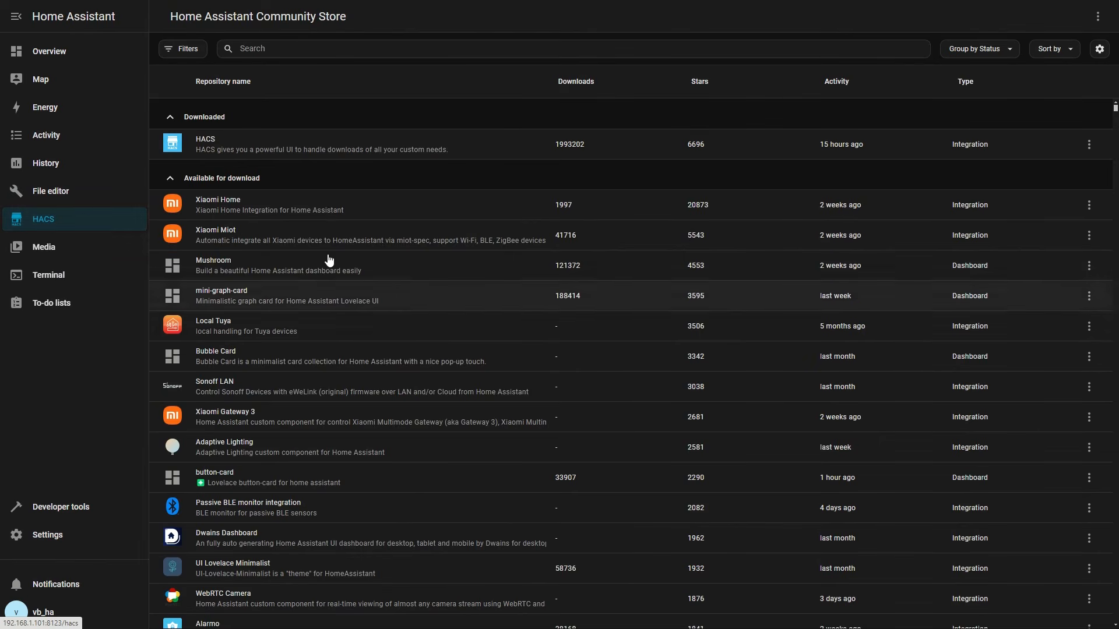
{"action": "scroll", "coordinate": [282, 247], "scroll_direction": "down", "scroll_amount": 7}
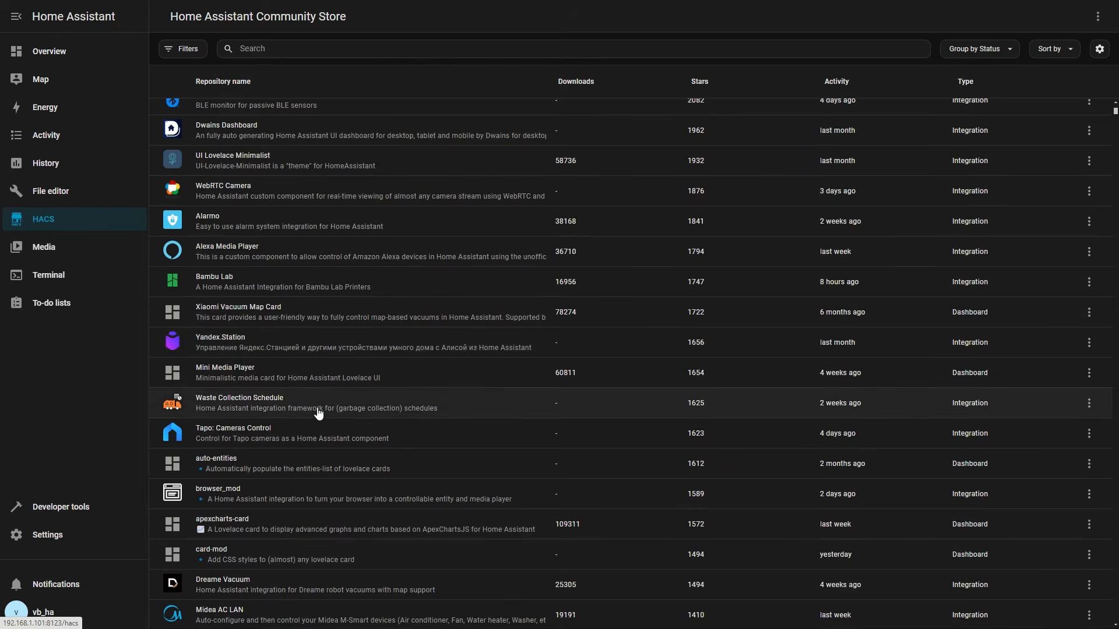
{"action": "scroll", "coordinate": [317, 406], "scroll_direction": "down", "scroll_amount": 7}
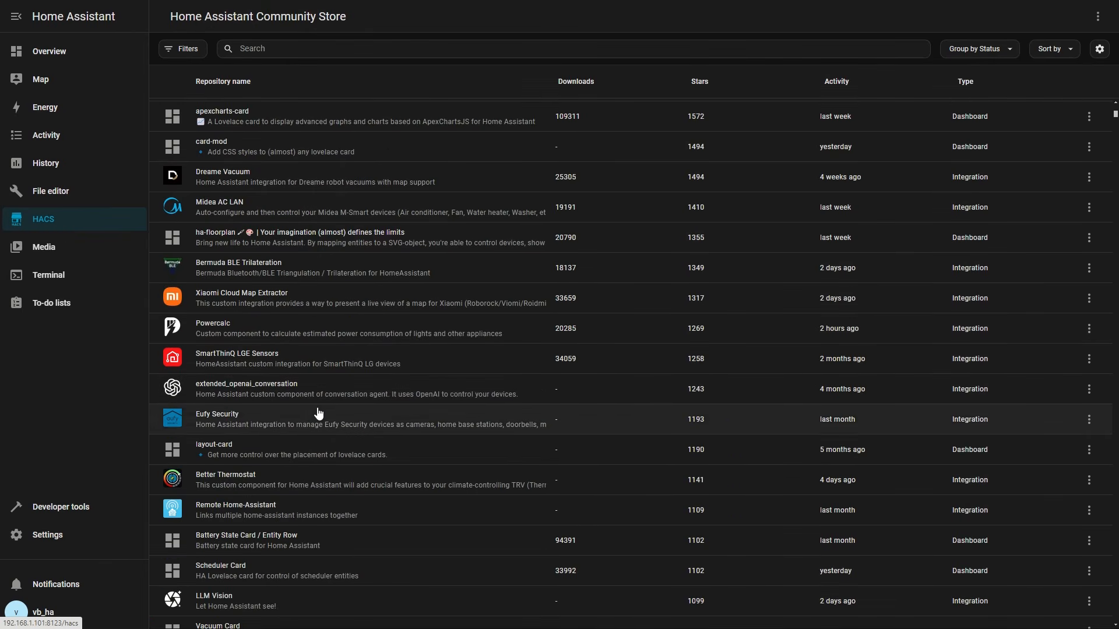
{"action": "scroll", "coordinate": [319, 413], "scroll_direction": "down", "scroll_amount": 1}
{"action": "scroll", "coordinate": [318, 407], "scroll_direction": "up", "scroll_amount": 7}
{"action": "scroll", "coordinate": [318, 399], "scroll_direction": "up", "scroll_amount": 8}
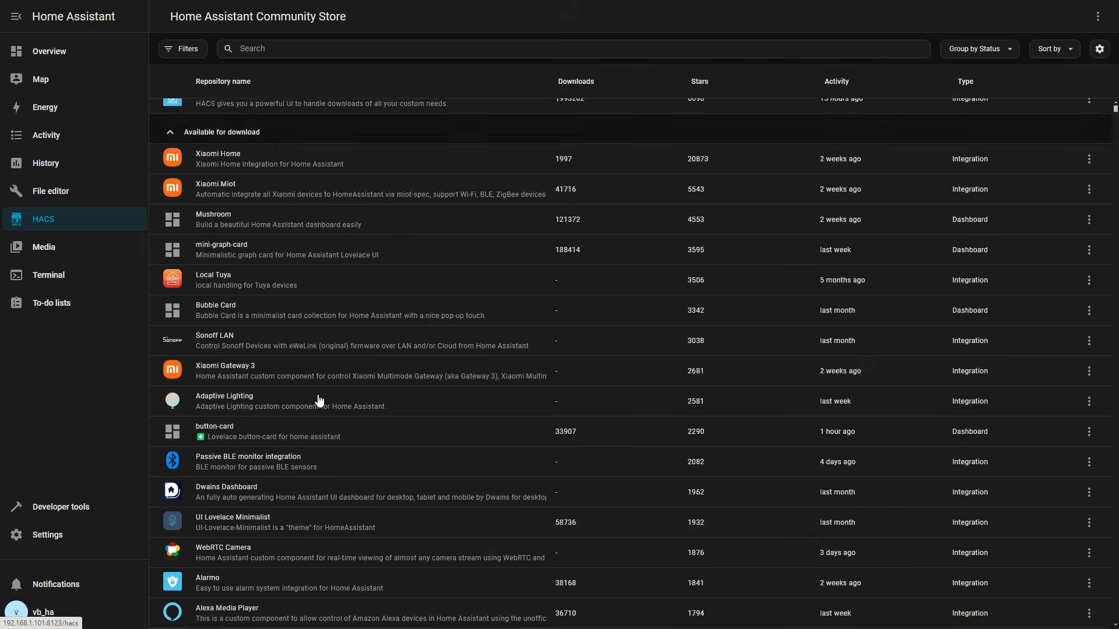
{"action": "left_click", "coordinate": [281, 53]}
{"action": "type", "text": "card"}
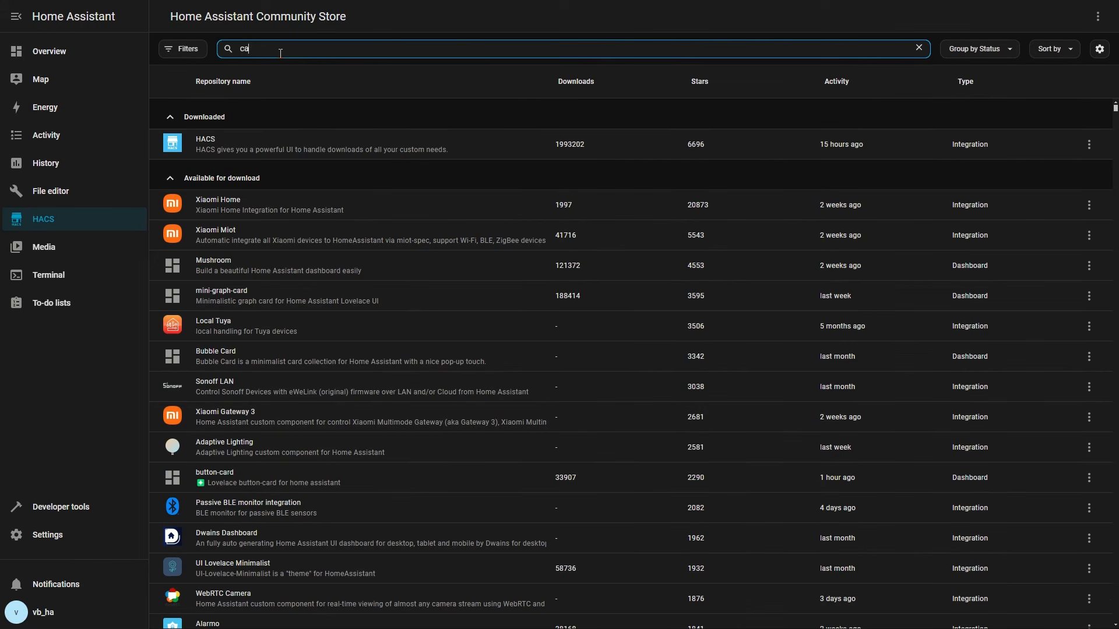